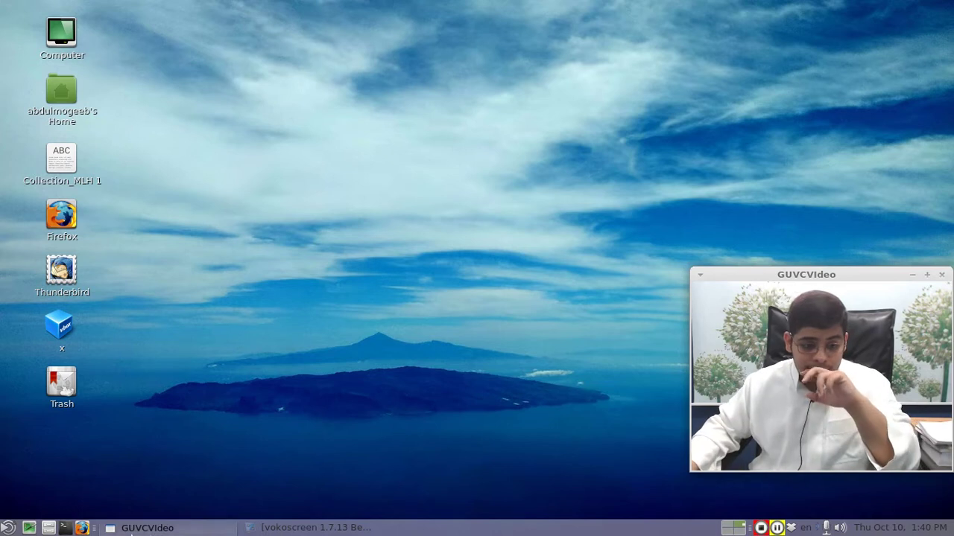
# Step: Open a terminal window, maximize it and enlarge its text several times for readability
pyautogui.click(64, 528)
pyautogui.click(173, 101)
pyautogui.moveTo(195, 119)
pyautogui.click(343, 130)
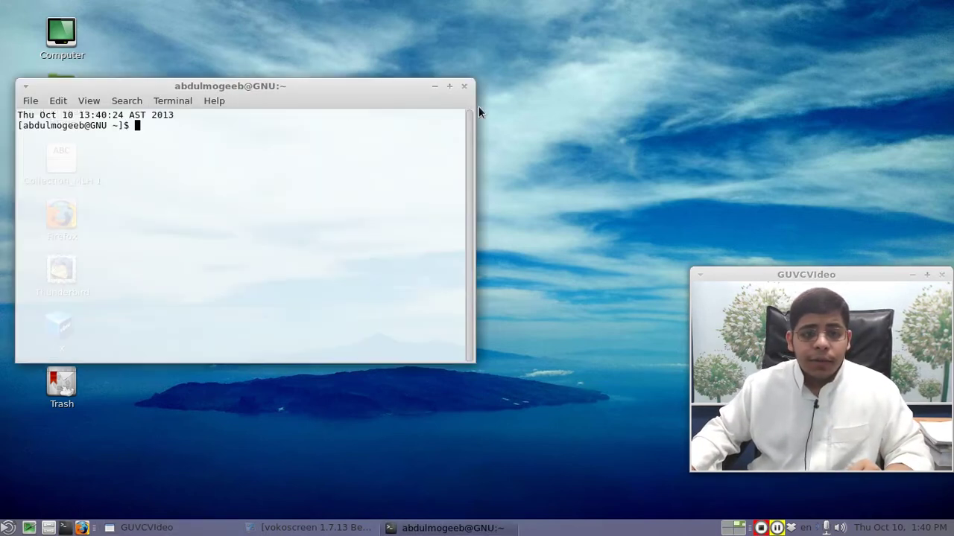
pyautogui.click(449, 87)
pyautogui.hotkey('ctrl', '+')
pyautogui.hotkey('ctrl', '+')
pyautogui.hotkey('ctrl', '+')
pyautogui.hotkey('ctrl', '+')
pyautogui.hotkey('ctrl', '+')
pyautogui.hotkey('ctrl', '+')
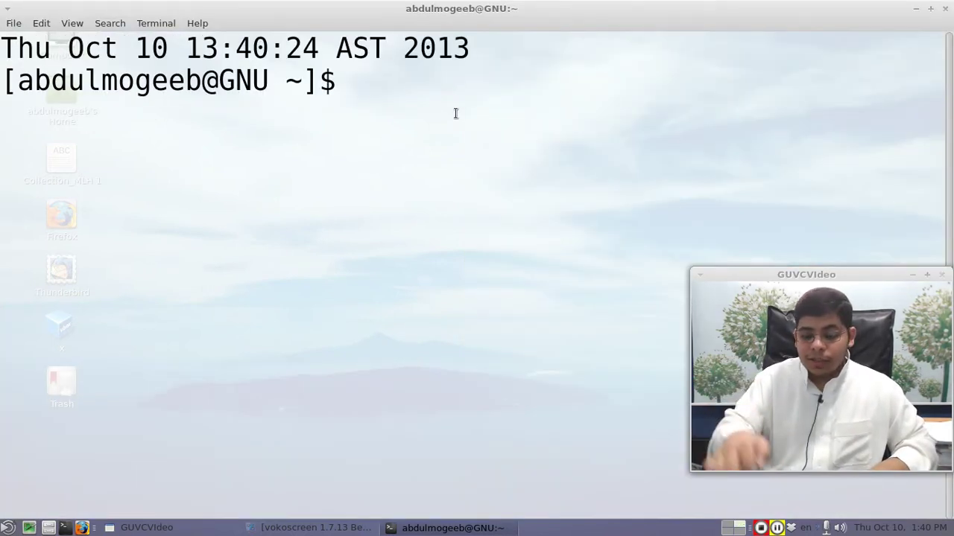
pyautogui.hotkey('ctrl', '+')
pyautogui.write('+')
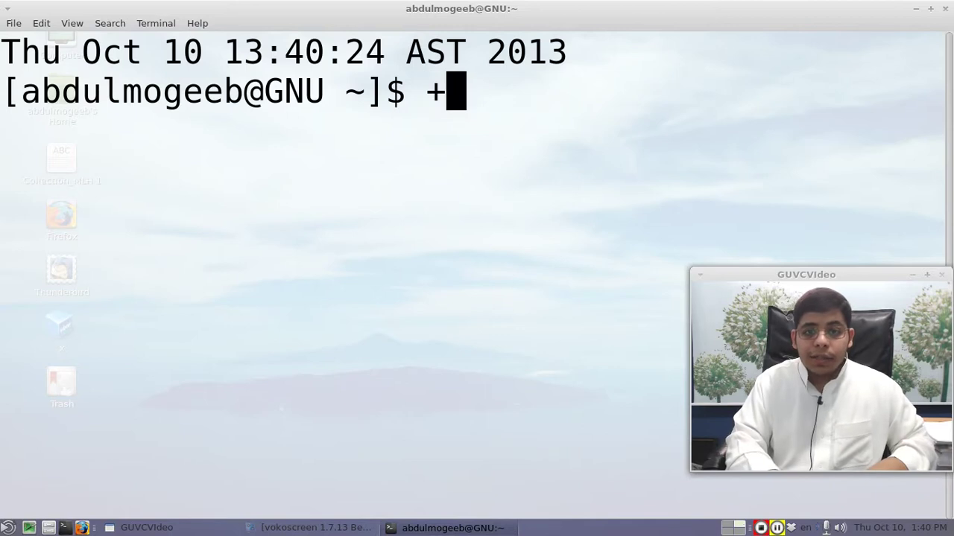
pyautogui.press('BackSpace')
# Step: Enter unetbootin at the prompt without running it, launch UNetbootin from the system applications instead, and dismiss the permissions notice
pyautogui.write('unetbootin')
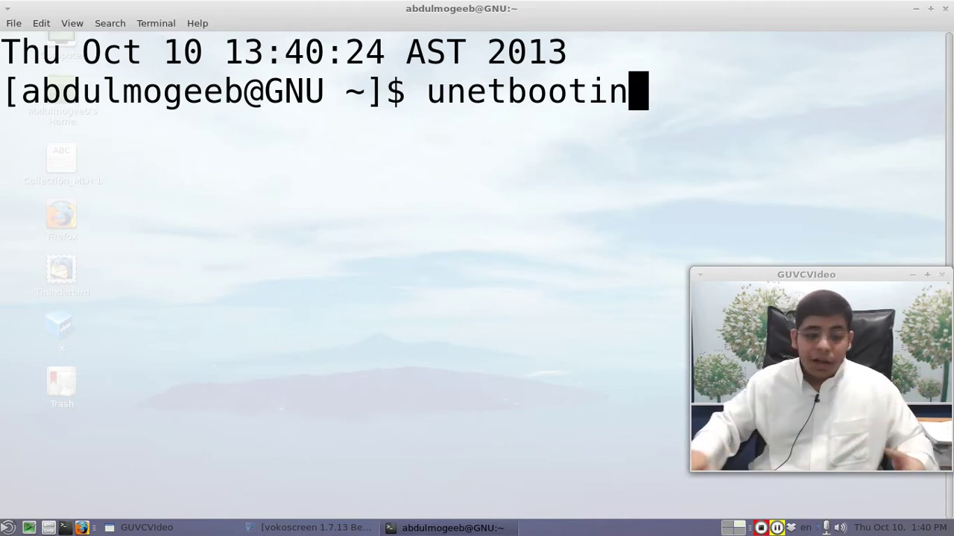
pyautogui.click(7, 527)
pyautogui.moveTo(149, 393)
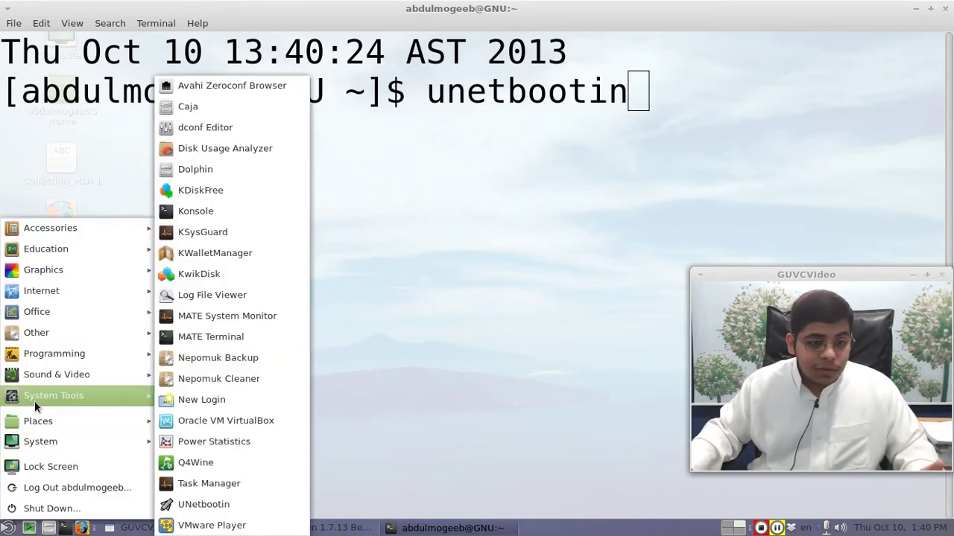
pyautogui.click(170, 510)
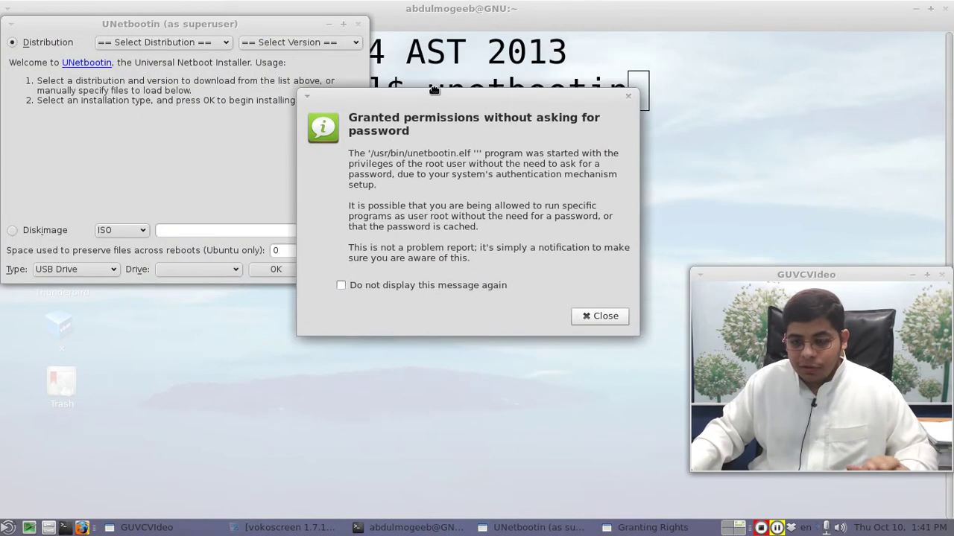
pyautogui.click(203, 98)
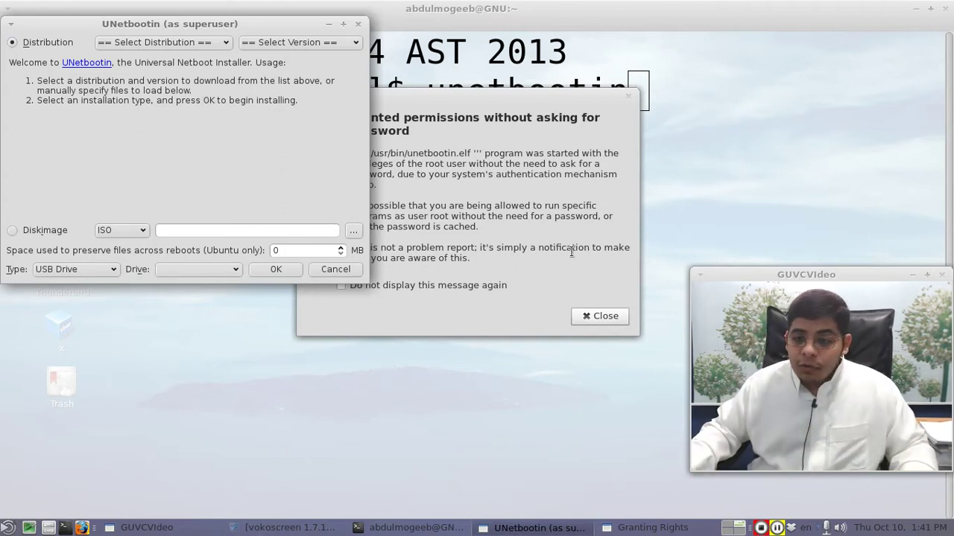
pyautogui.click(593, 315)
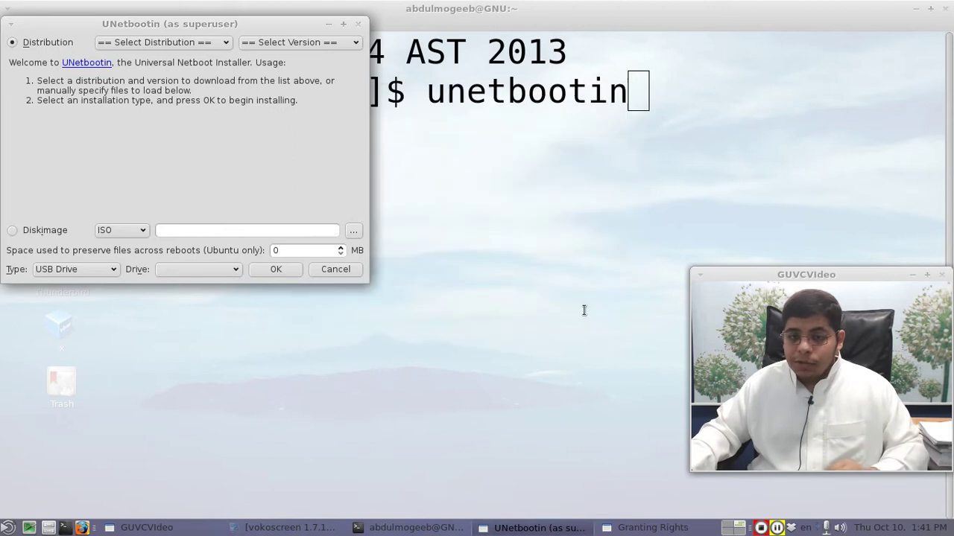
# Step: Close UNetbootin and erase the unetbootin command from the terminal prompt
pyautogui.click(358, 23)
pyautogui.press('BackSpace')
pyautogui.press('BackSpace')
pyautogui.press('BackSpace')
pyautogui.press('BackSpace')
pyautogui.press('BackSpace')
pyautogui.press('BackSpace')
pyautogui.press('BackSpace')
pyautogui.press('BackSpace')
pyautogui.press('BackSpace')
pyautogui.press('BackSpace')
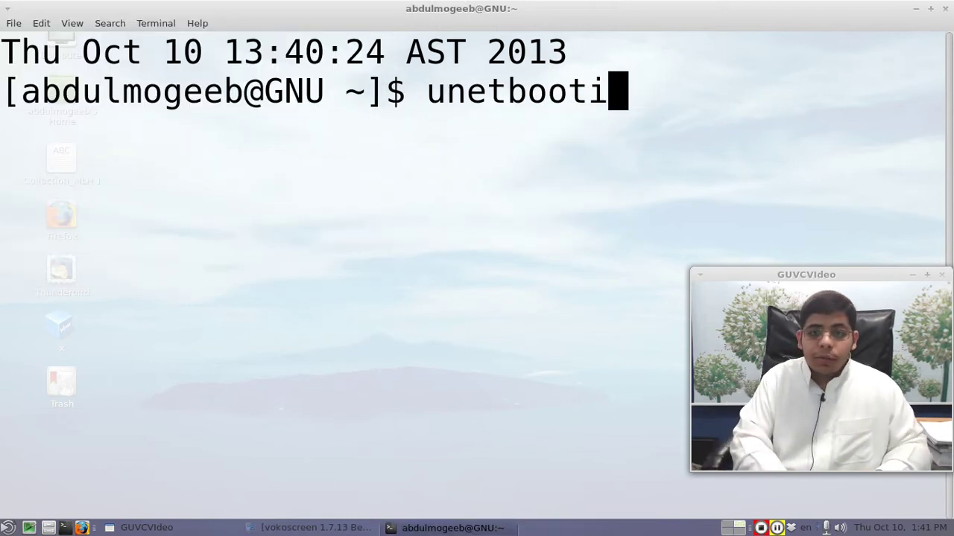
# Step: Write the command gksu unetbootin at the prompt, then erase it without running it
pyautogui.write('gksu')
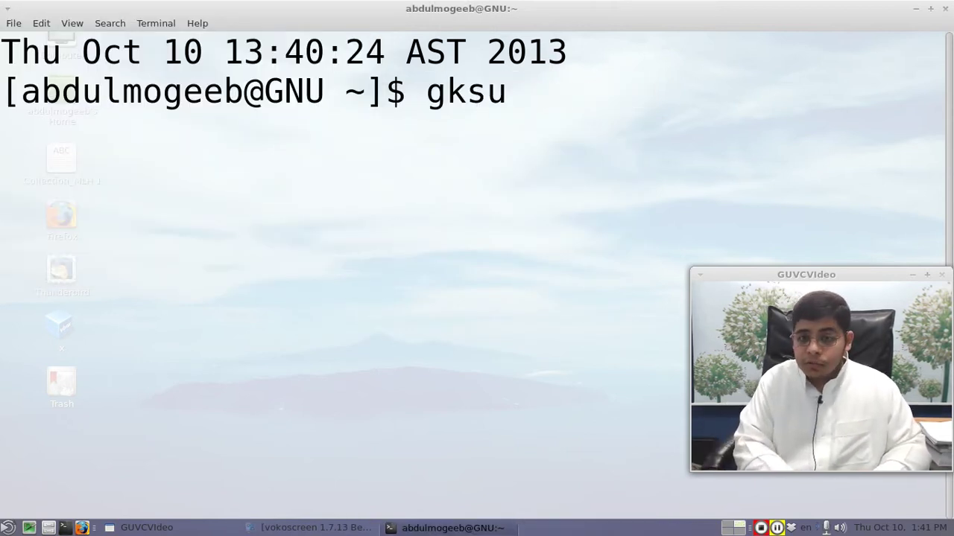
pyautogui.write(' unetbootin')
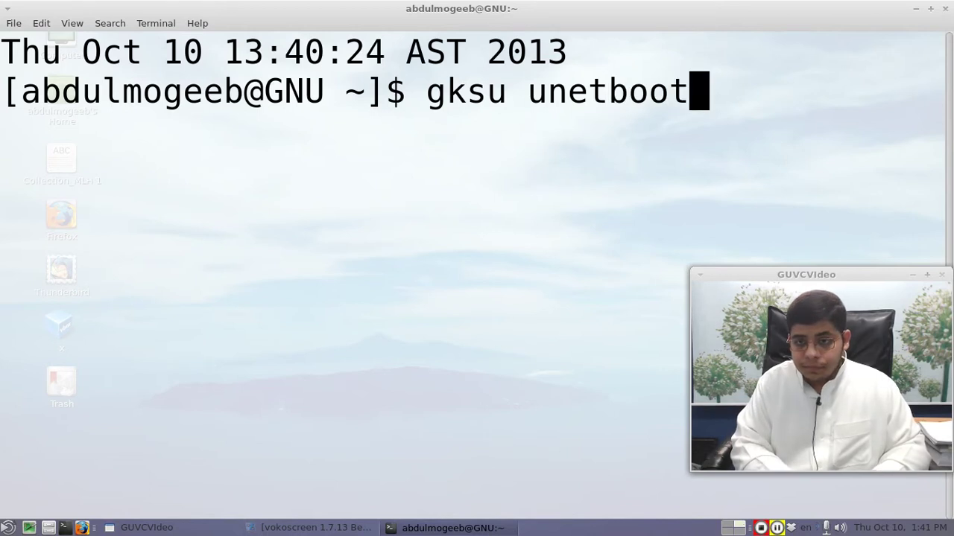
pyautogui.press('BackSpace')
pyautogui.press('BackSpace')
pyautogui.press('BackSpace')
pyautogui.press('BackSpace')
pyautogui.press('BackSpace')
pyautogui.press('BackSpace')
pyautogui.press('BackSpace')
pyautogui.press('BackSpace')
pyautogui.press('BackSpace')
pyautogui.press('BackSpace')
pyautogui.press('BackSpace')
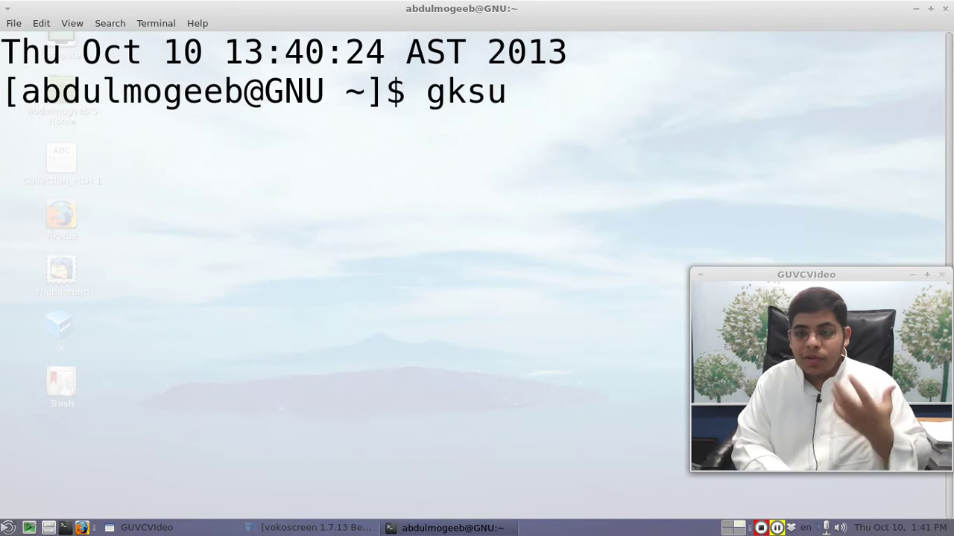
pyautogui.press('BackSpace')
pyautogui.press('BackSpace')
pyautogui.press('BackSpace')
pyautogui.press('BackSpace')
# Step: Run kdesu unetbootin in the terminal and authorize it with the root password
pyautogui.write('kdesu u')
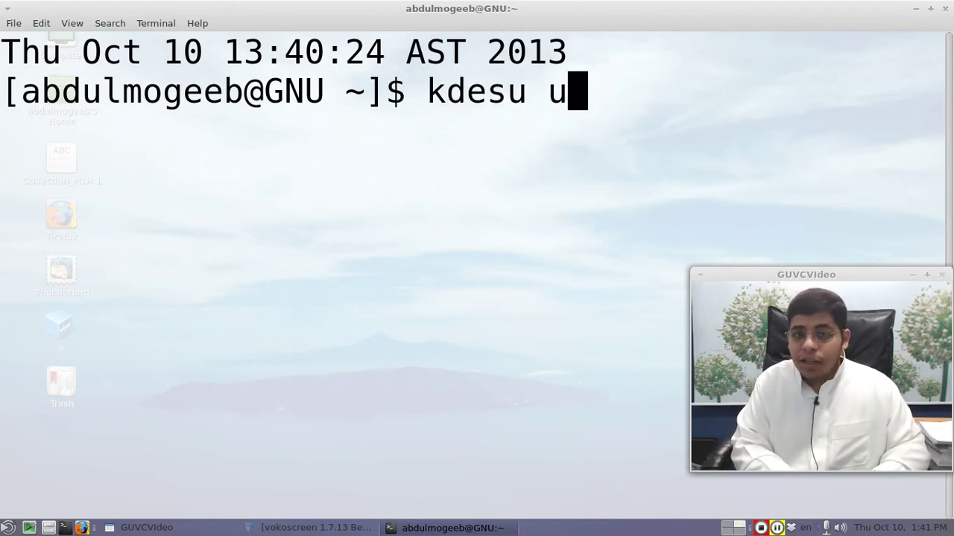
pyautogui.write('netbootin')
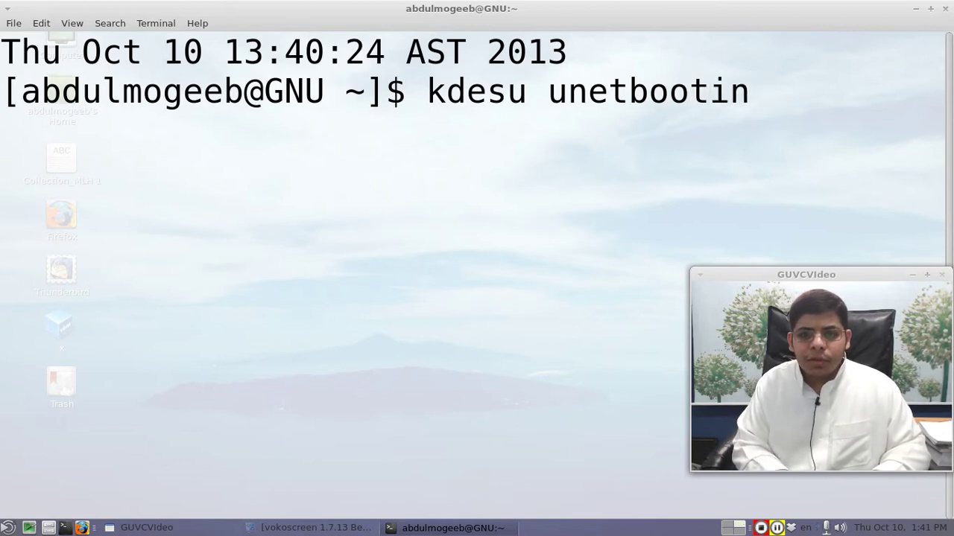
pyautogui.press('Return')
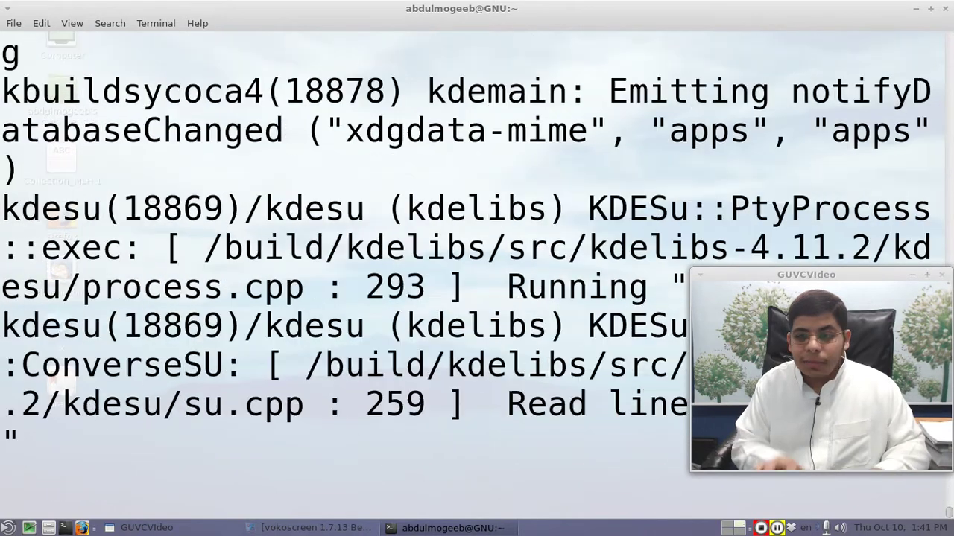
pyautogui.write('******')
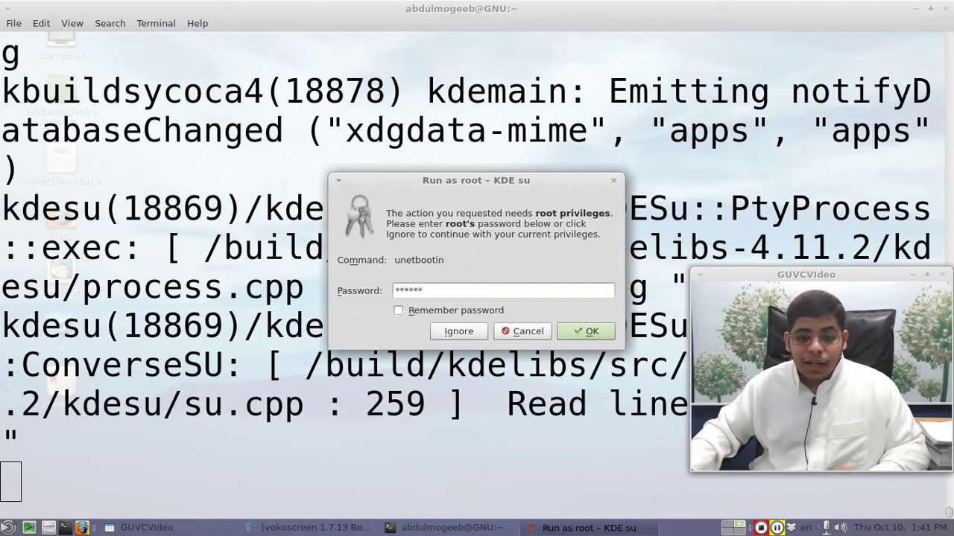
pyautogui.click(592, 331)
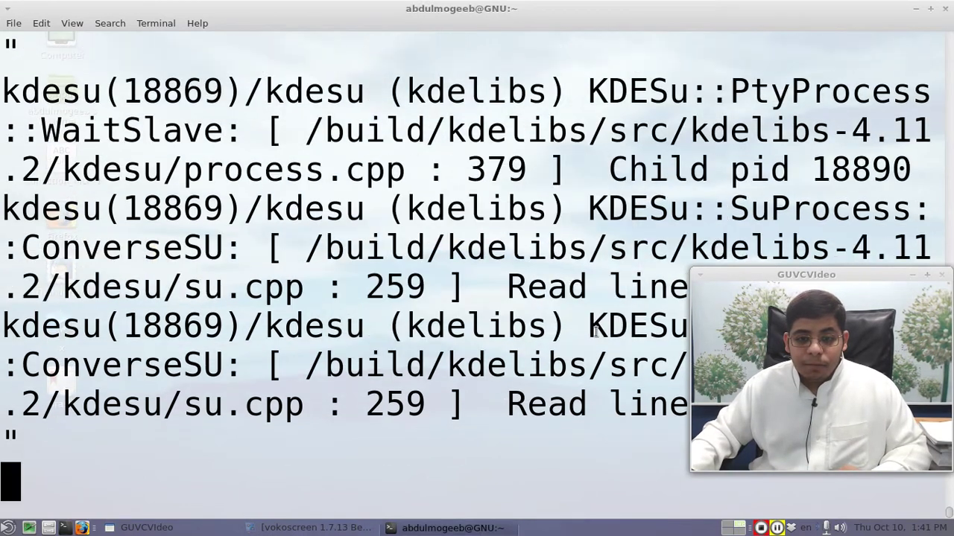
# Step: Move the UNetbootin window toward the middle of the screen and select Ubuntu as the distribution
pyautogui.moveTo(101, 26); pyautogui.dragTo(342, 85)
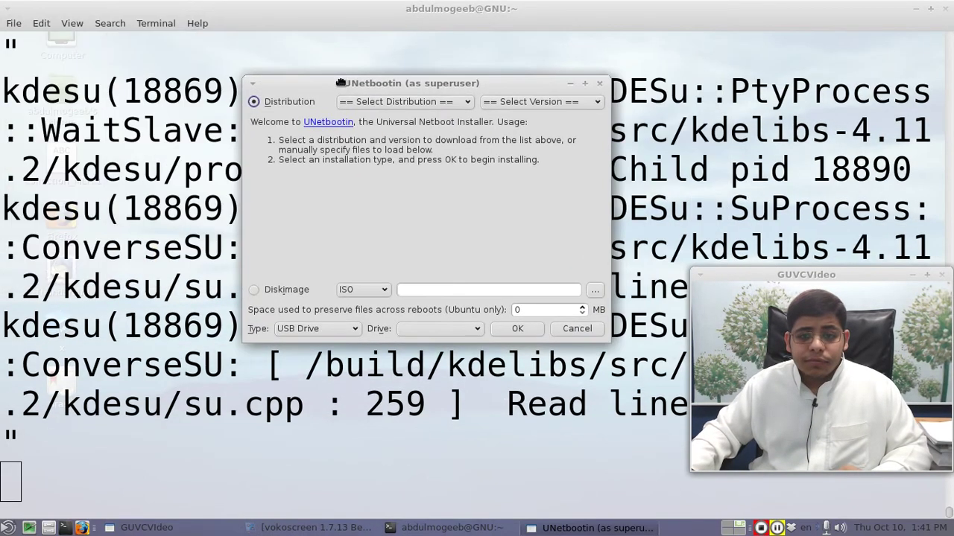
pyautogui.click(387, 102)
pyautogui.scroll(-5, 380, 152)
pyautogui.scroll(-5, 379, 152)
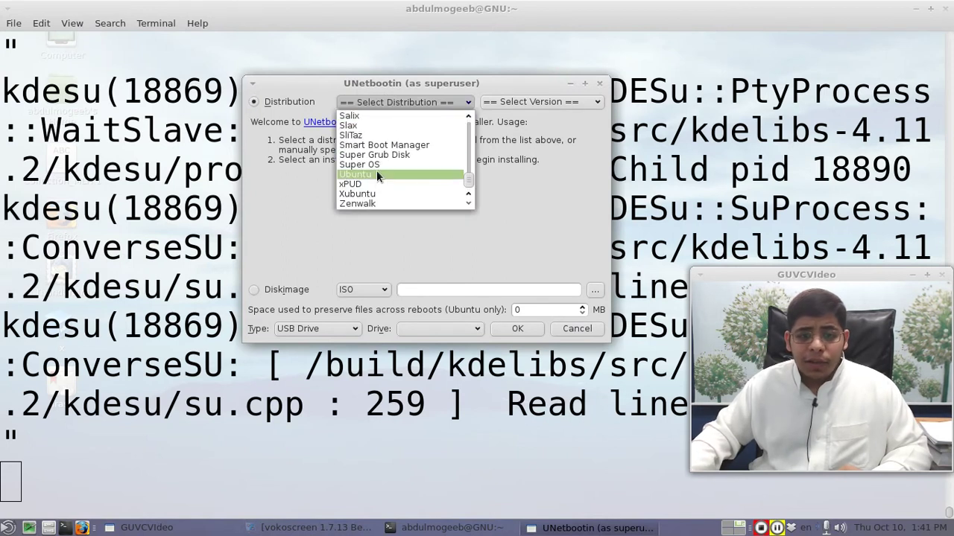
pyautogui.click(376, 170)
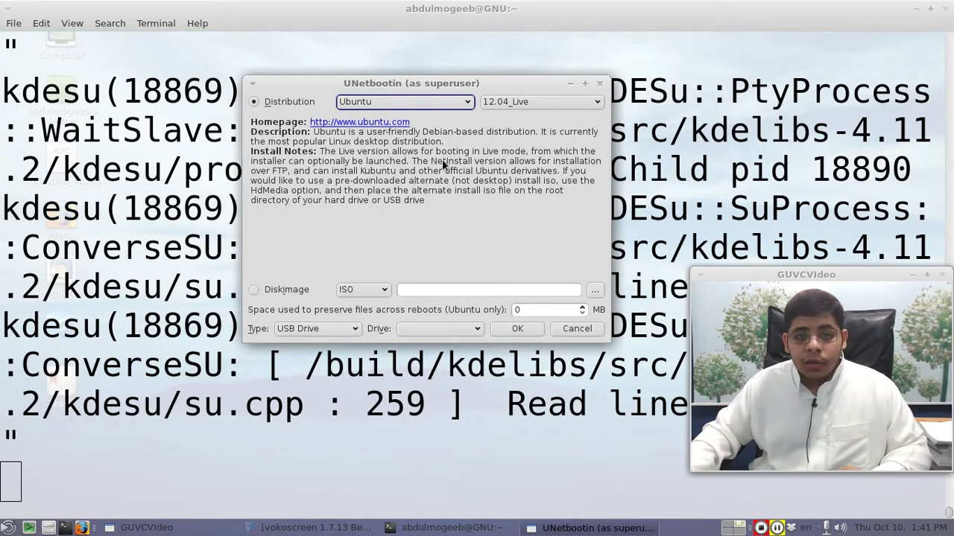
pyautogui.click(362, 97)
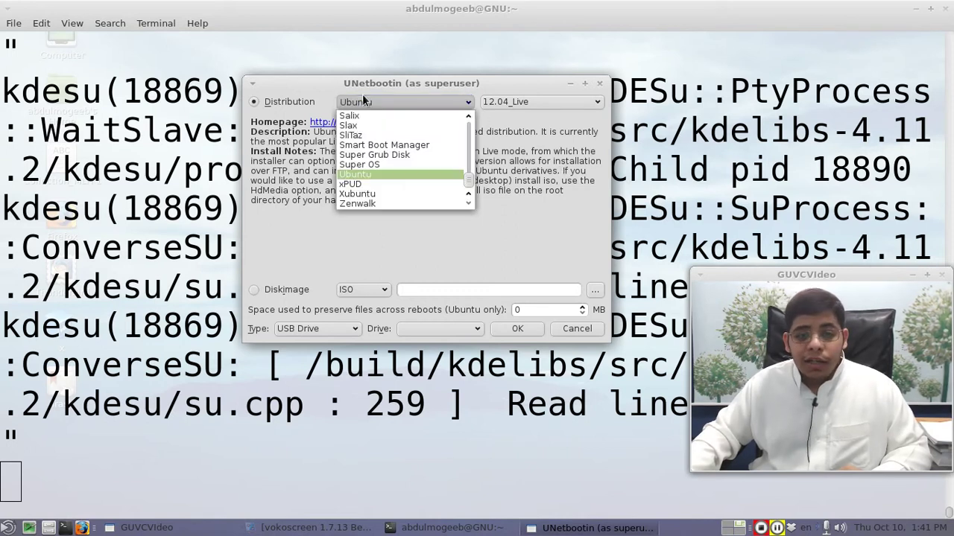
pyautogui.click(313, 156)
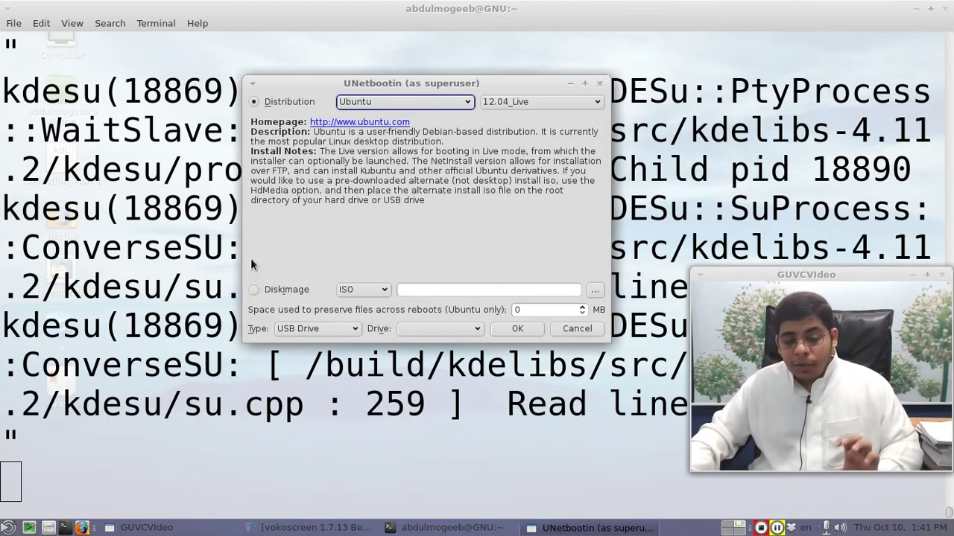
# Step: Switch the source to Diskimage and load Fedora-Live-KDE-i686-19-1.iso from the iso folder
pyautogui.click(254, 290)
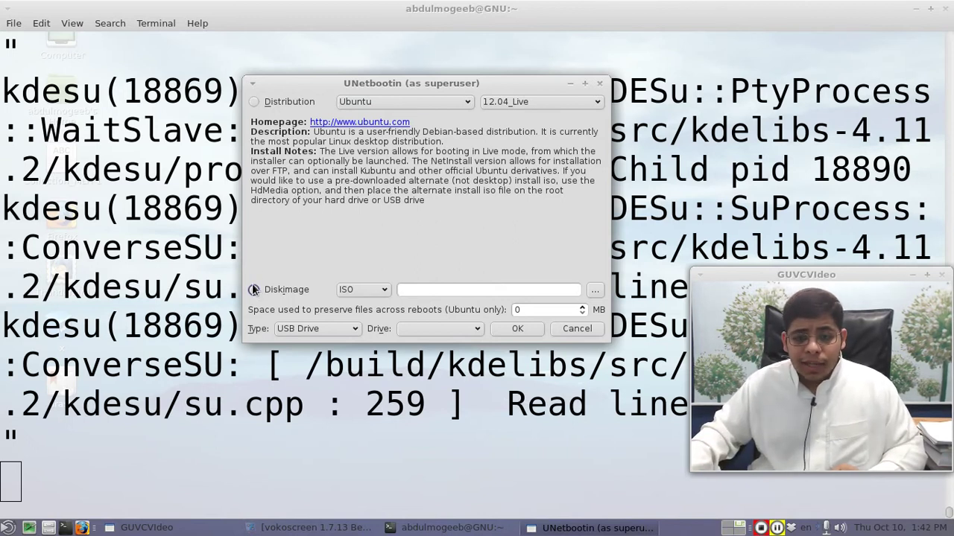
pyautogui.click(595, 289)
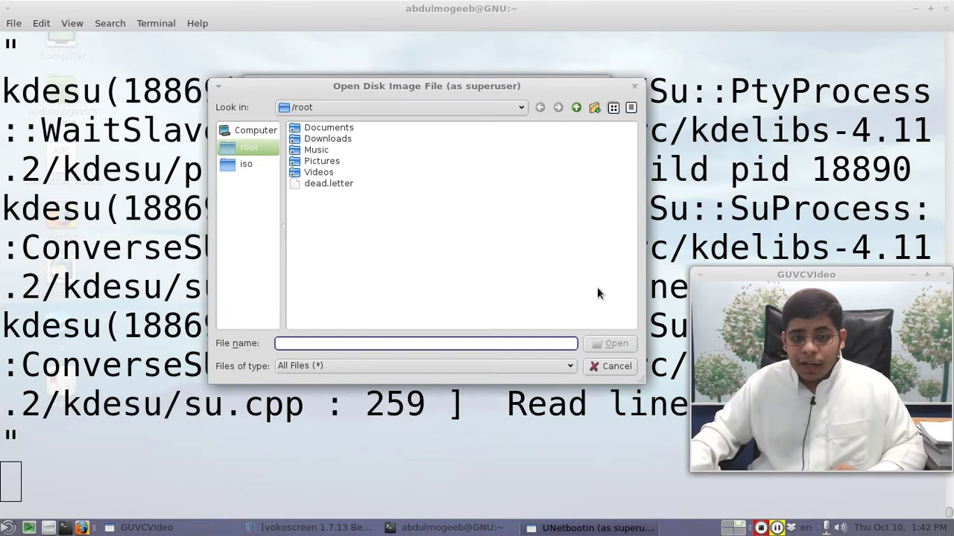
pyautogui.click(243, 161)
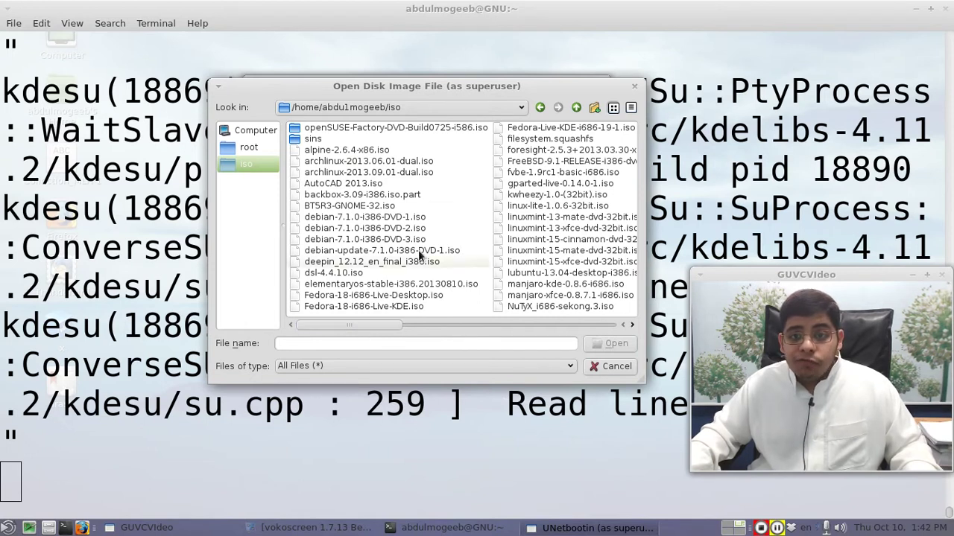
pyautogui.click(527, 132)
pyautogui.doubleClick(527, 132)
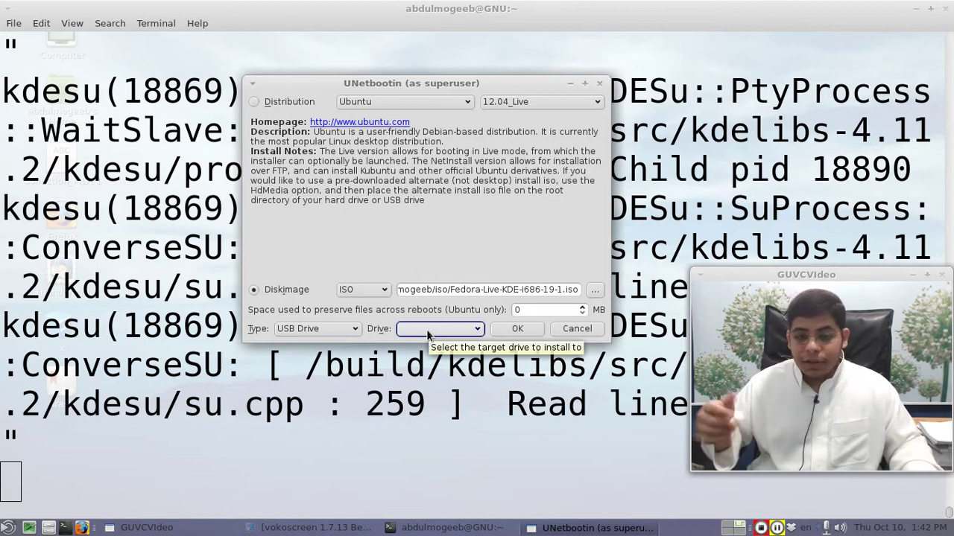
# Step: Set the installation type to Hard Disk with / as the target drive
pyautogui.click(540, 312)
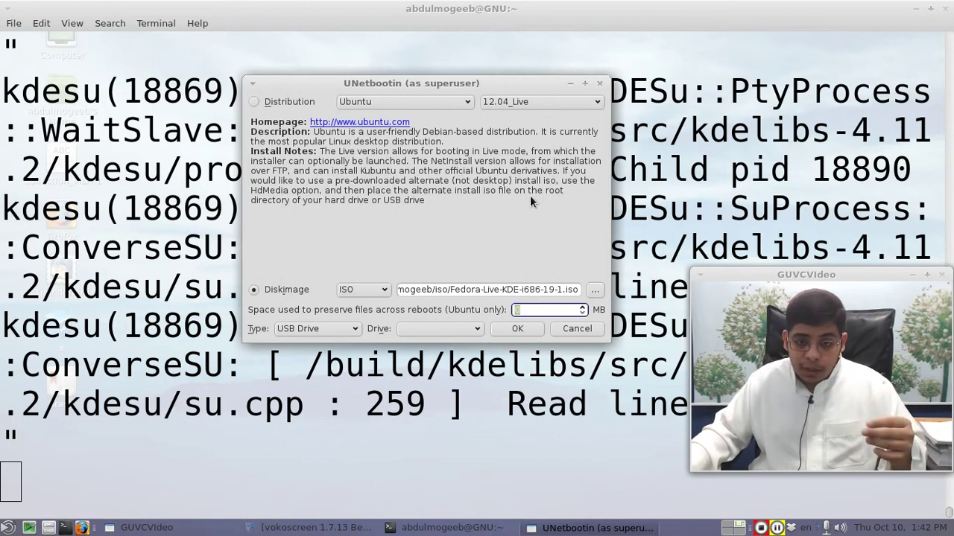
pyautogui.click(360, 335)
pyautogui.click(347, 347)
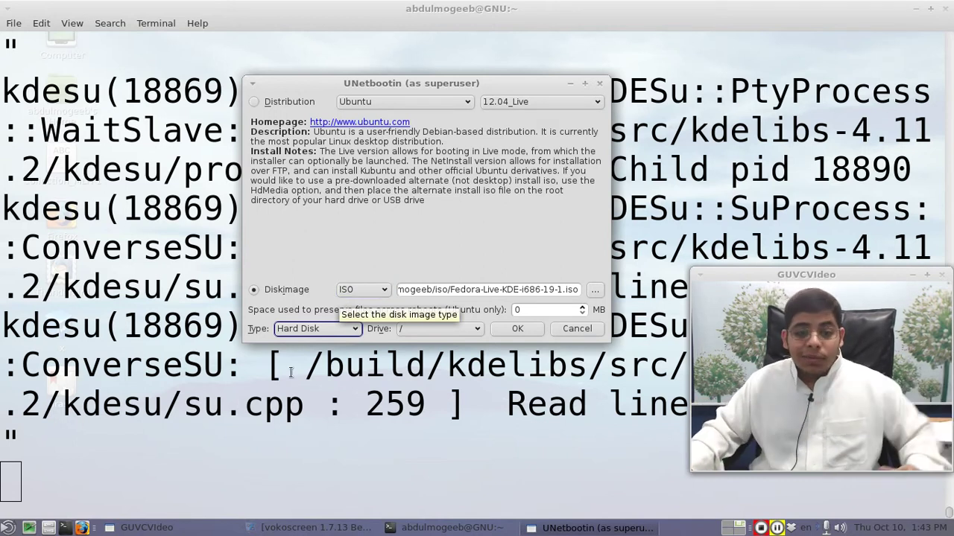
pyautogui.click(476, 329)
pyautogui.click(439, 347)
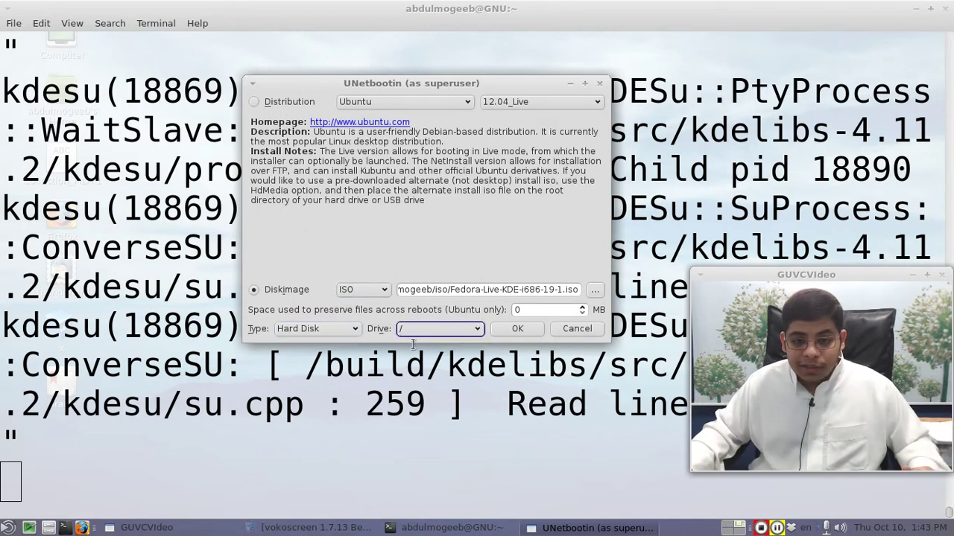
pyautogui.click(513, 330)
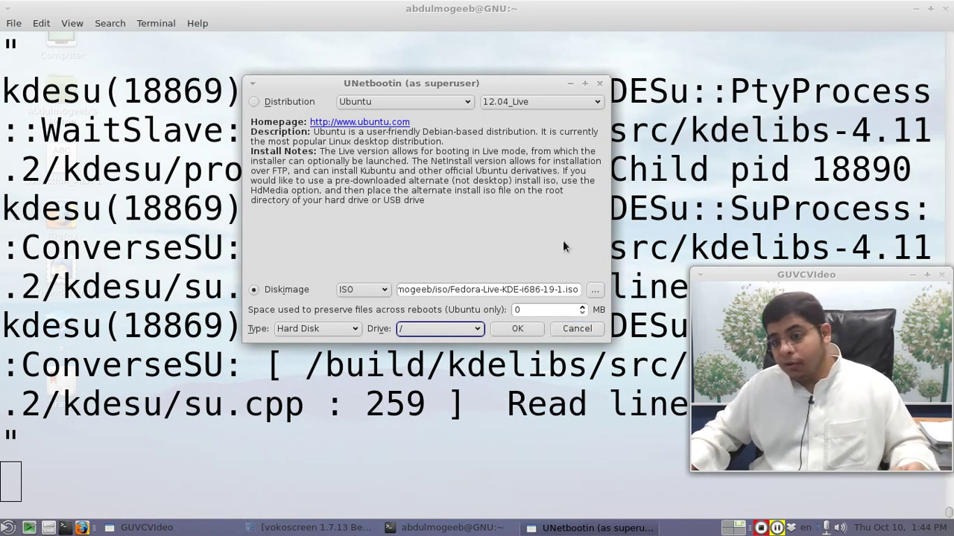
# Step: Cancel UNetbootin without installing and close the terminal window
pyautogui.click(576, 329)
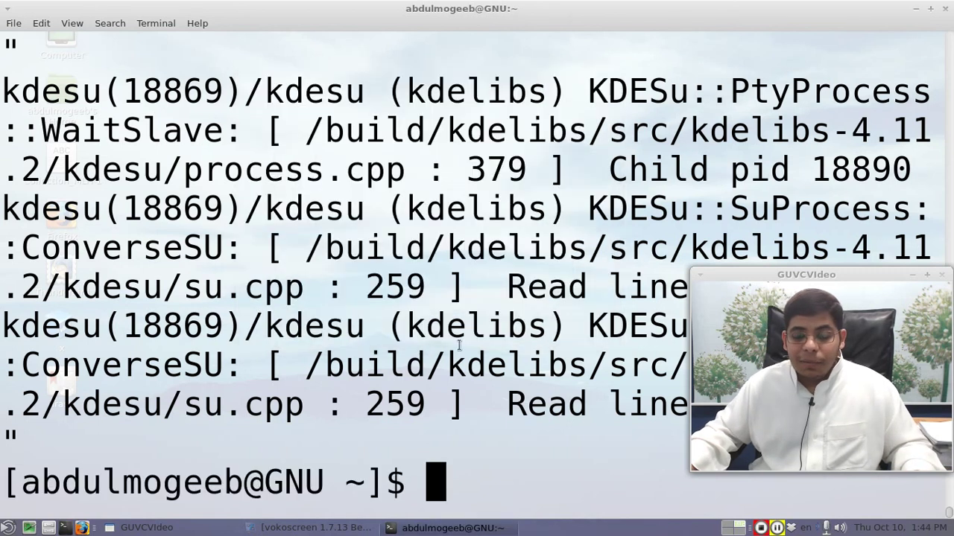
pyautogui.click(945, 9)
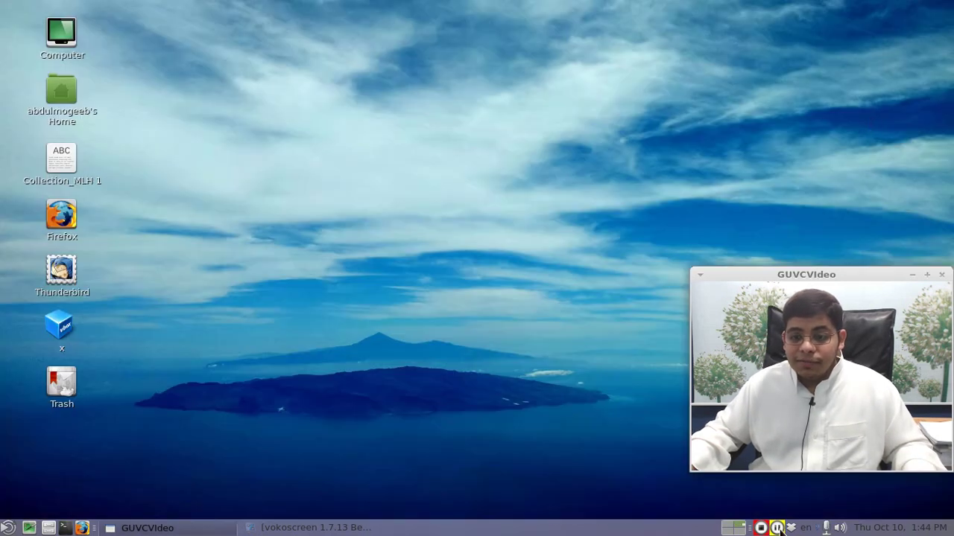